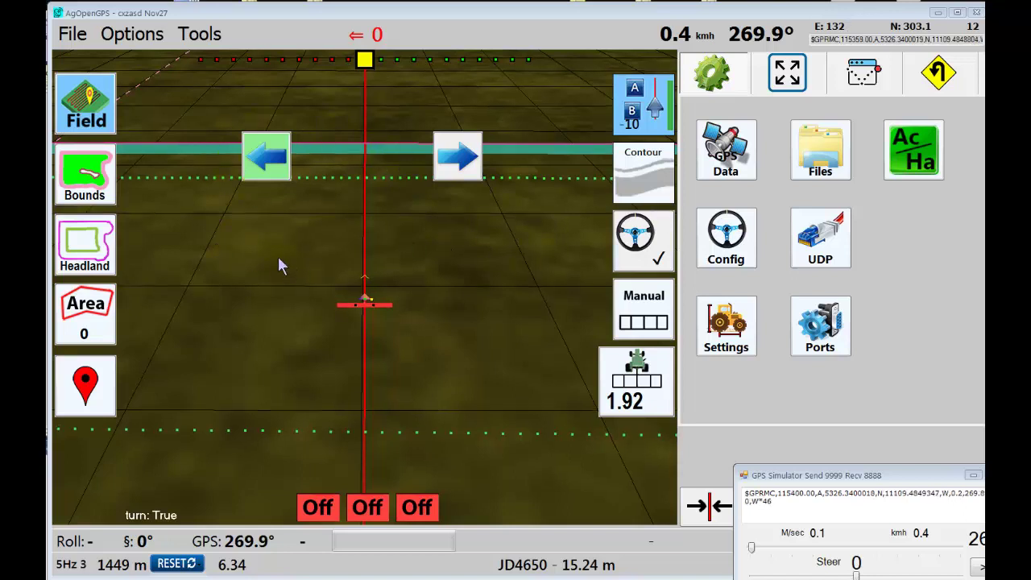
# - In the headland editor, set Tool Widths to 3 (5.2 Ha) and save
pyautogui.click(117, 252)
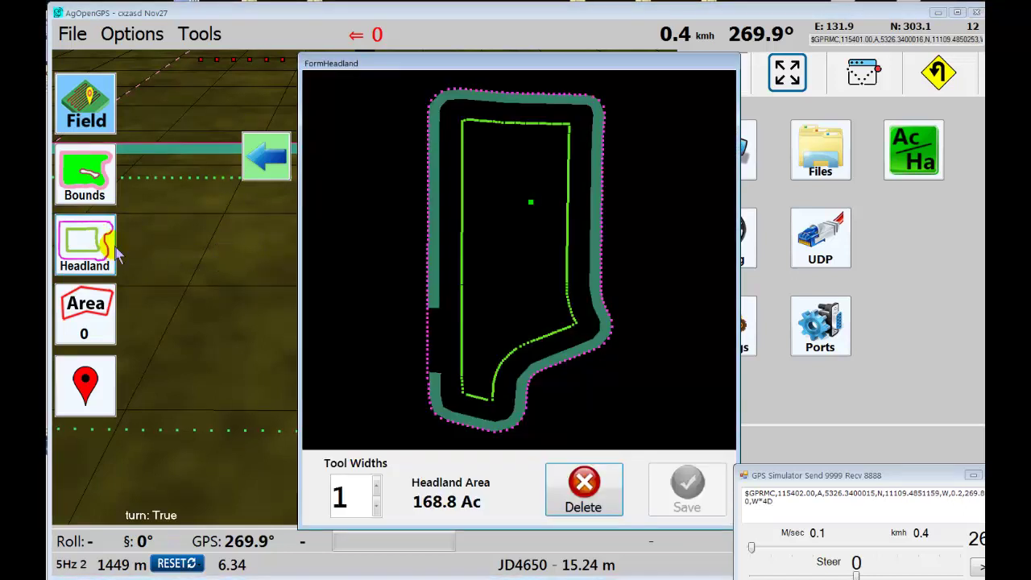
pyautogui.click(378, 484)
pyautogui.click(379, 484)
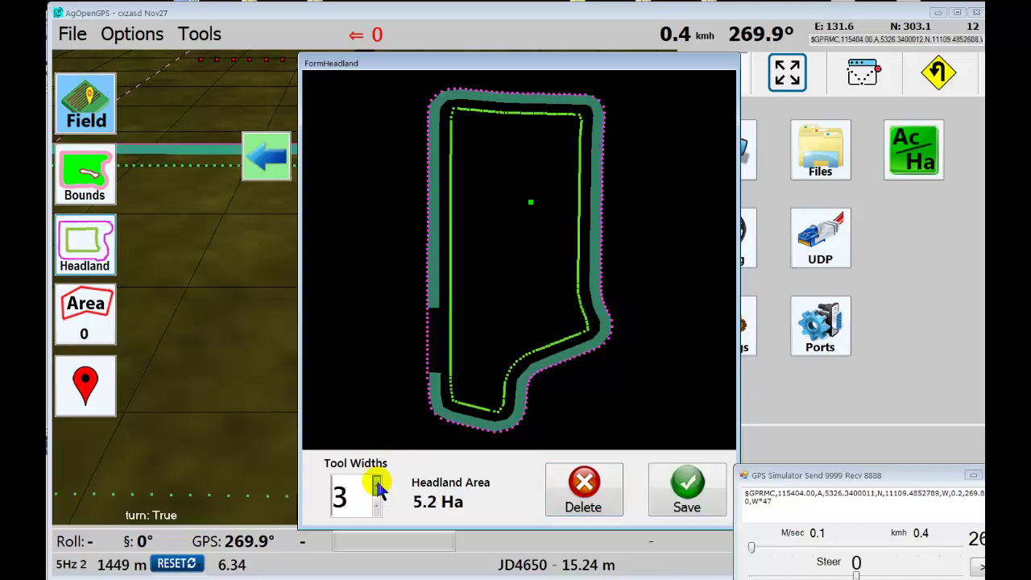
pyautogui.click(377, 506)
pyautogui.click(377, 506)
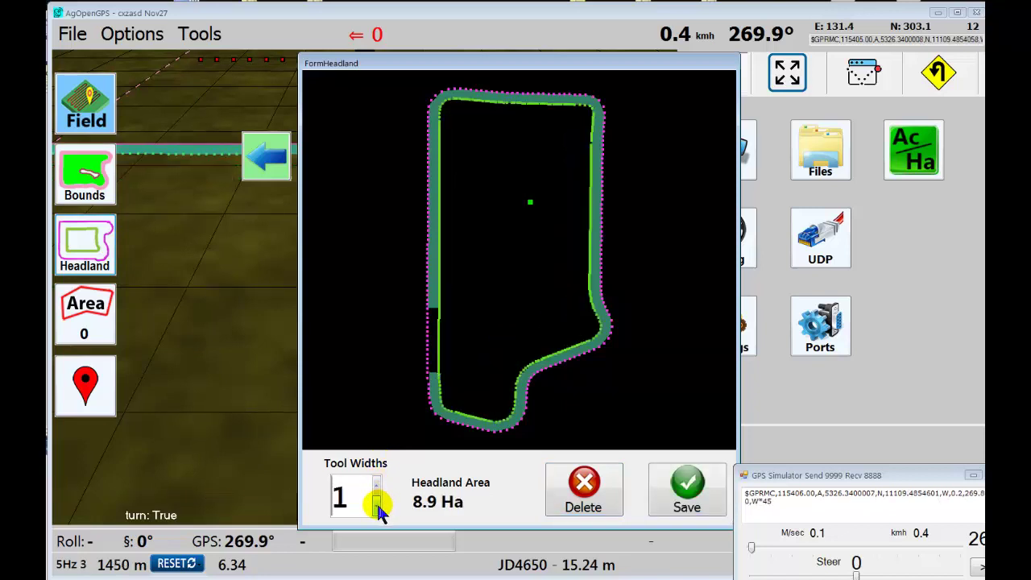
pyautogui.click(377, 482)
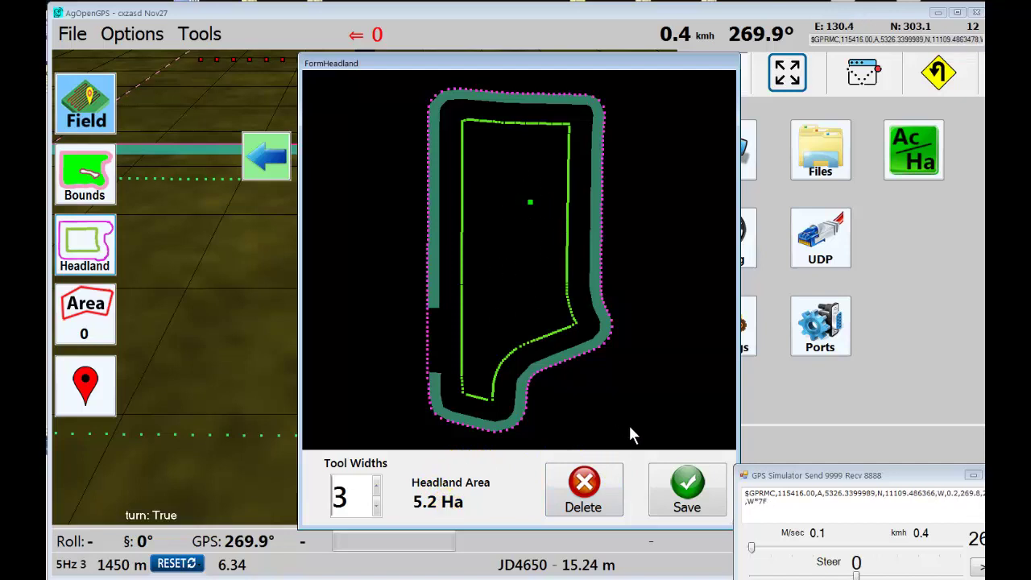
pyautogui.click(689, 496)
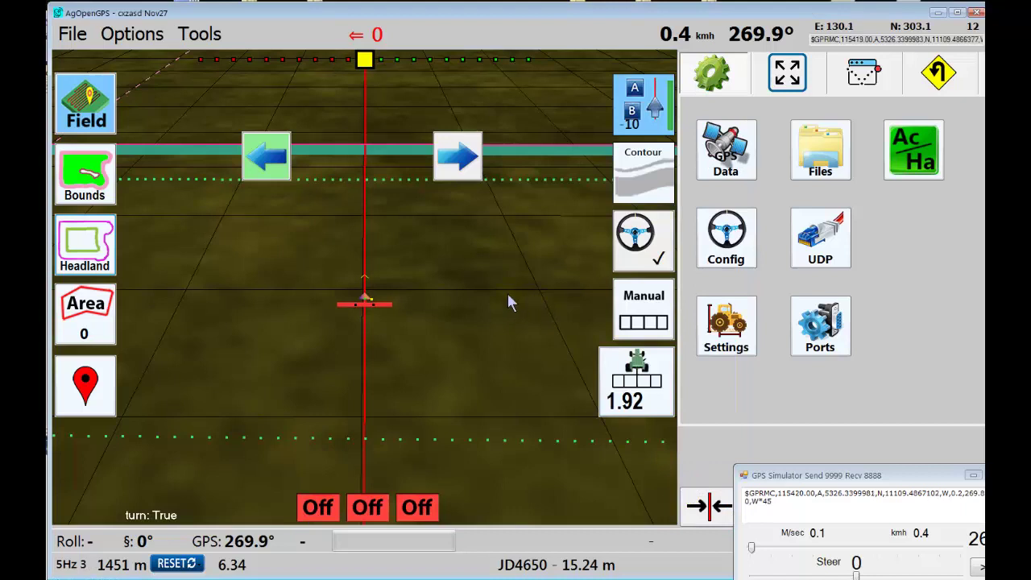
# - In the U-turn settings, pick Semi Circle as the turn shape and save it
pyautogui.click(961, 80)
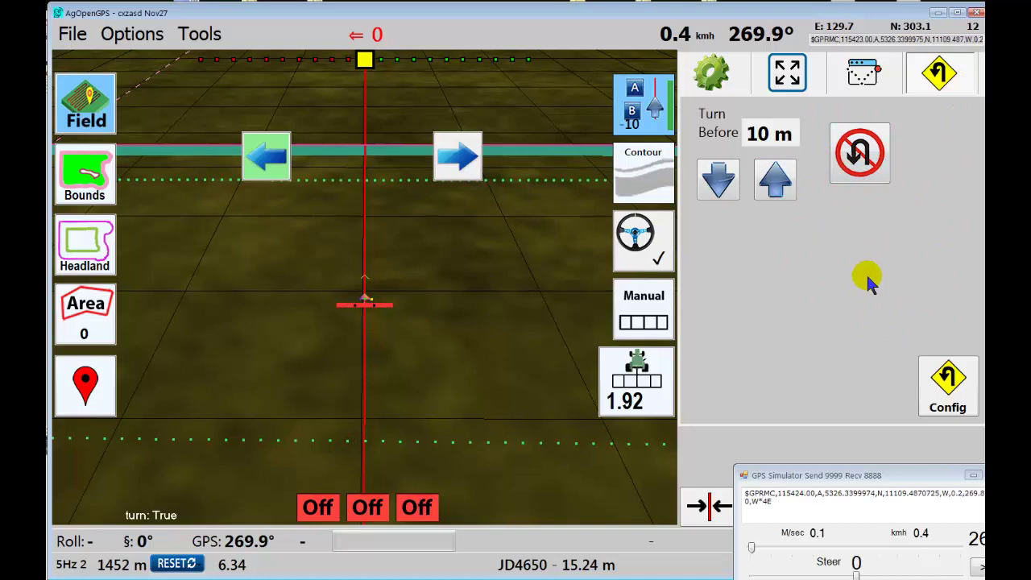
pyautogui.click(946, 381)
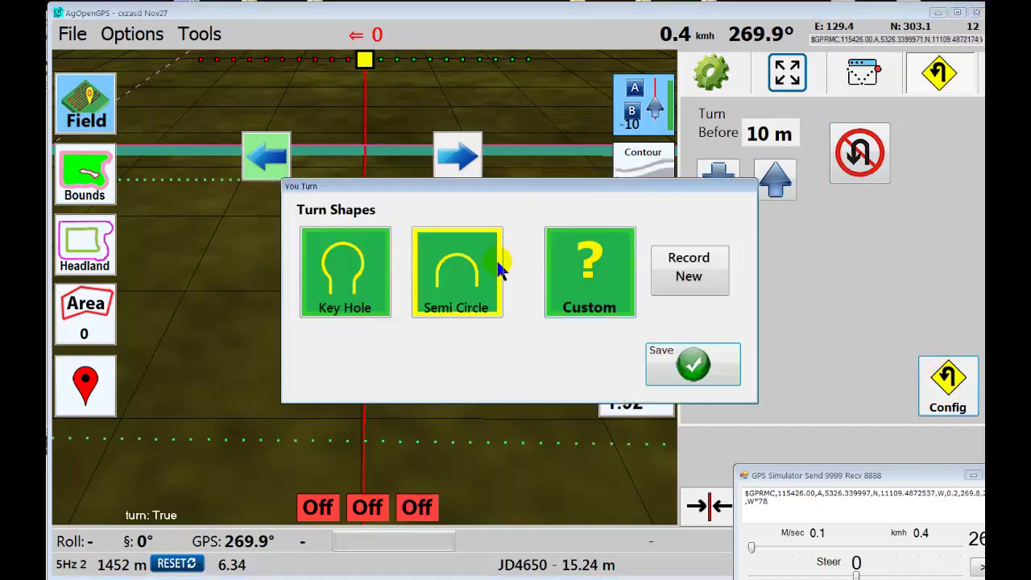
pyautogui.click(342, 270)
pyautogui.click(447, 268)
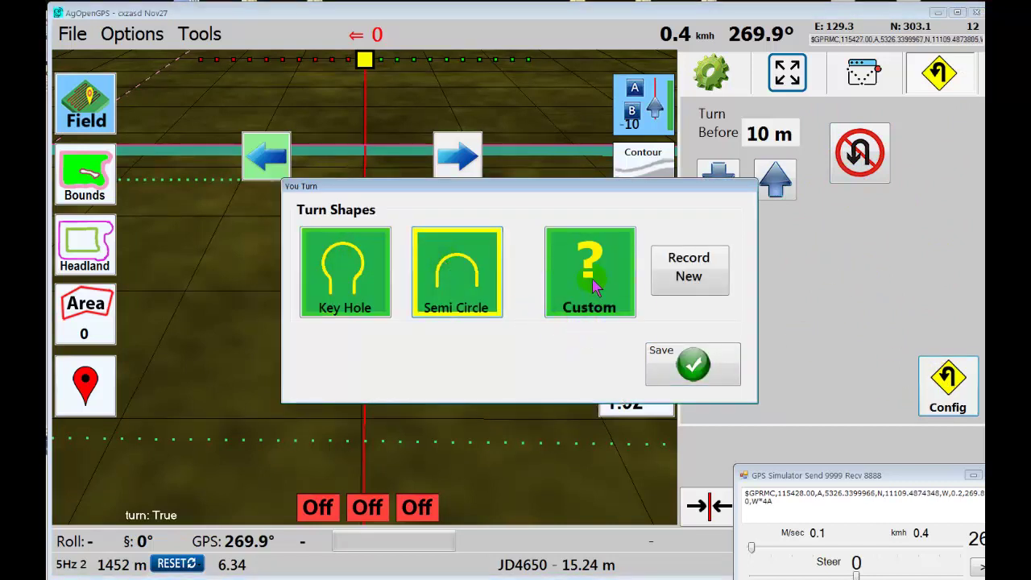
pyautogui.click(684, 353)
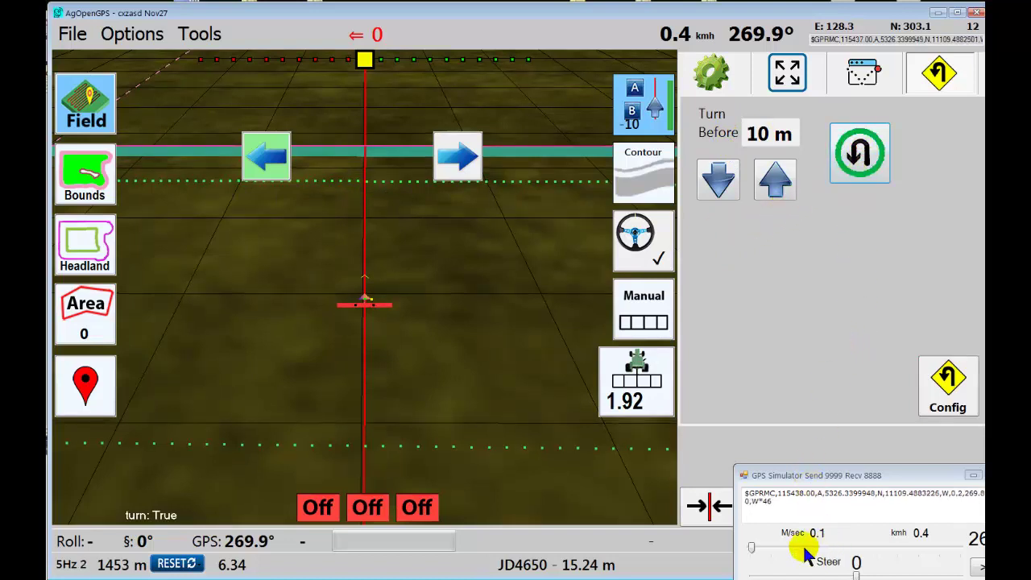
# - Raise the simulator speed to 2.7 m/s and widen the headland to 3 tool widths
pyautogui.moveTo(749, 548); pyautogui.dragTo(798, 548)
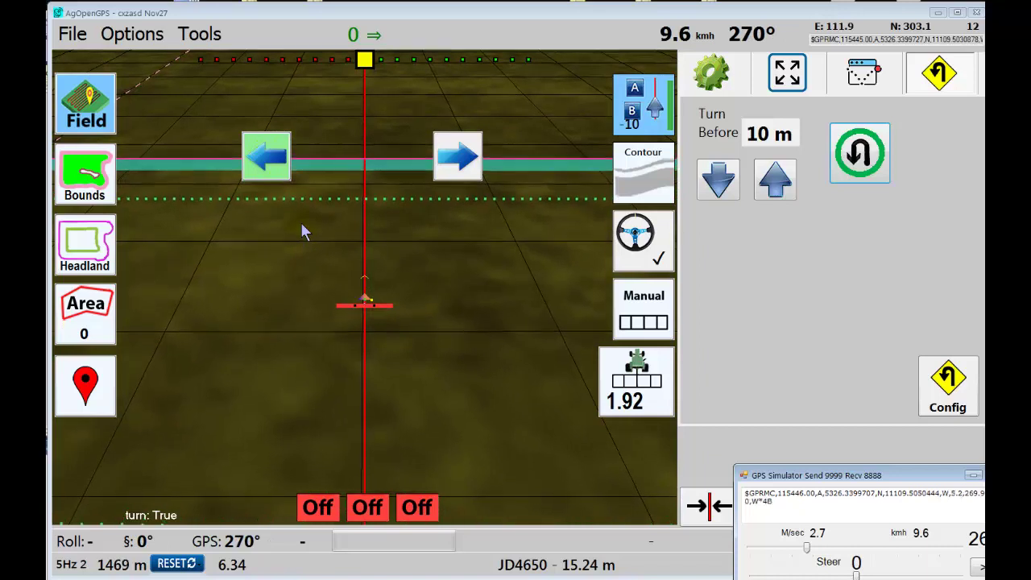
pyautogui.click(87, 245)
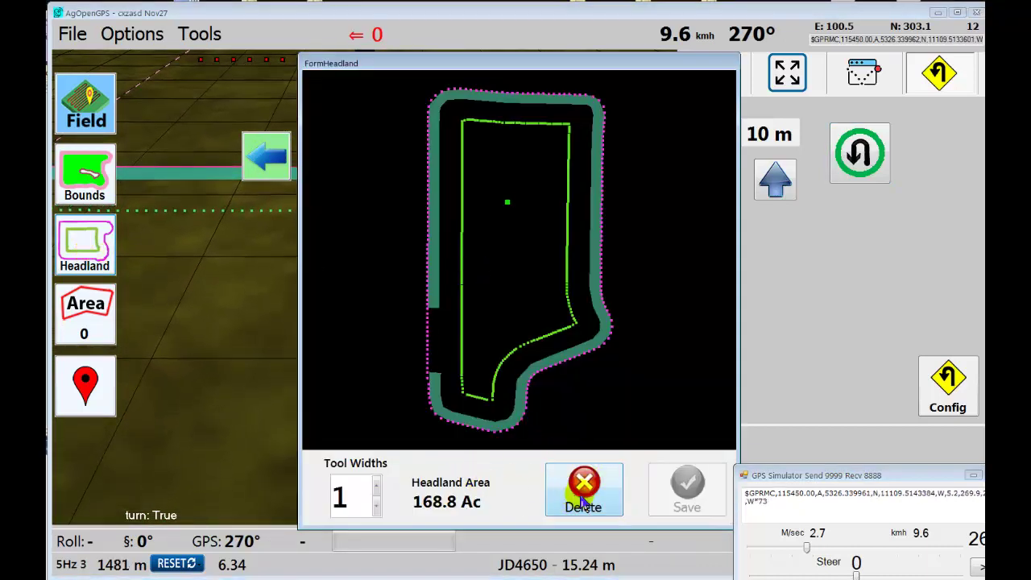
pyautogui.click(376, 484)
pyautogui.click(376, 484)
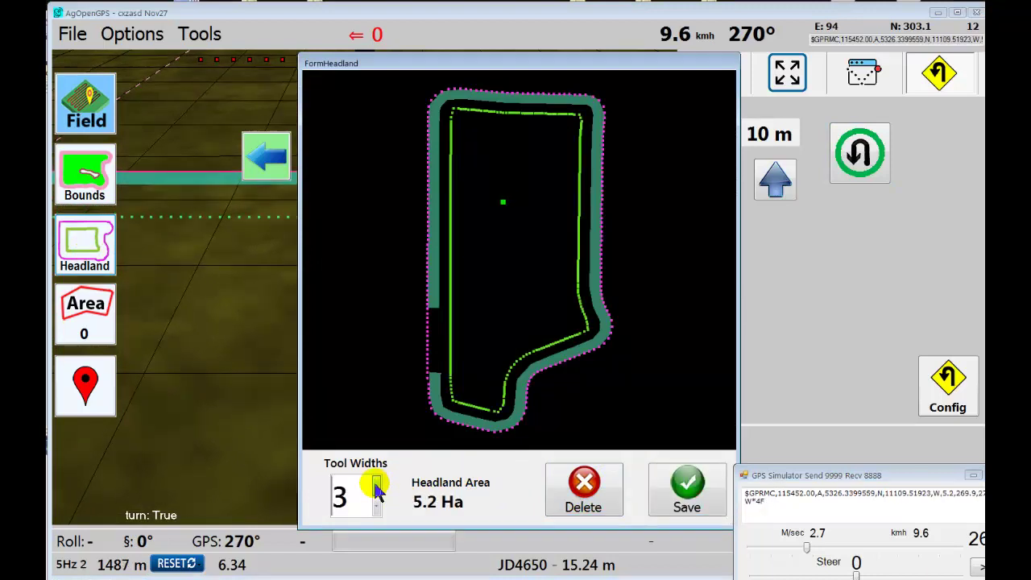
# - Save the headland, move the simulator aside, and set speed to 3.7 m/s with turn-before adjusted
pyautogui.click(689, 498)
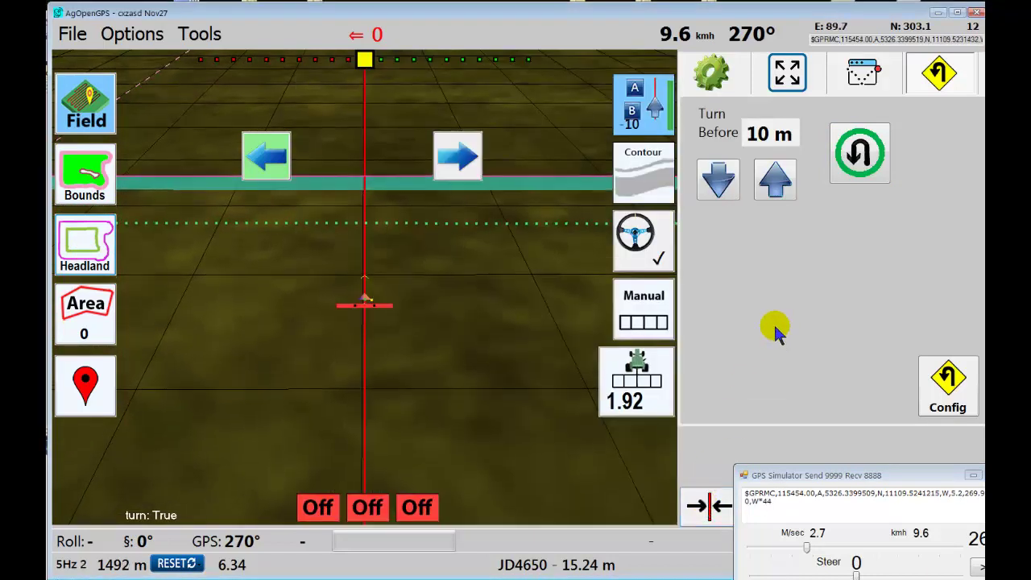
pyautogui.moveTo(832, 476); pyautogui.dragTo(788, 251)
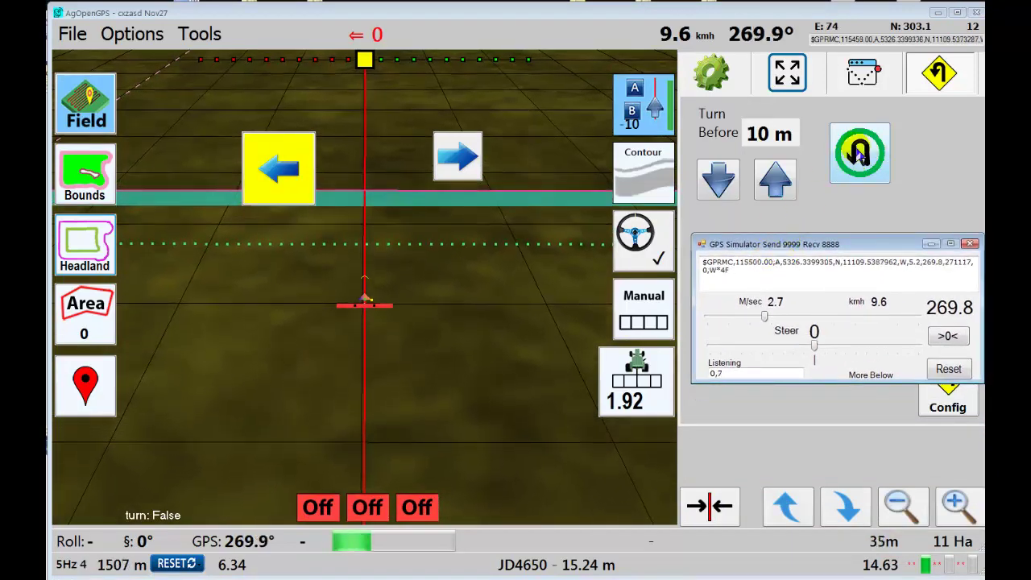
pyautogui.click(745, 197)
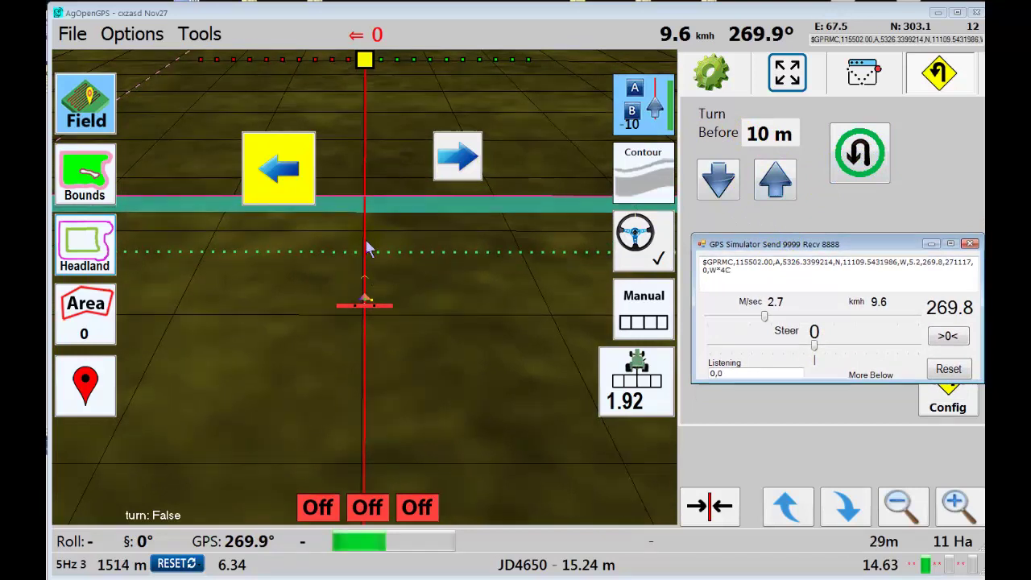
pyautogui.moveTo(765, 316); pyautogui.dragTo(787, 319)
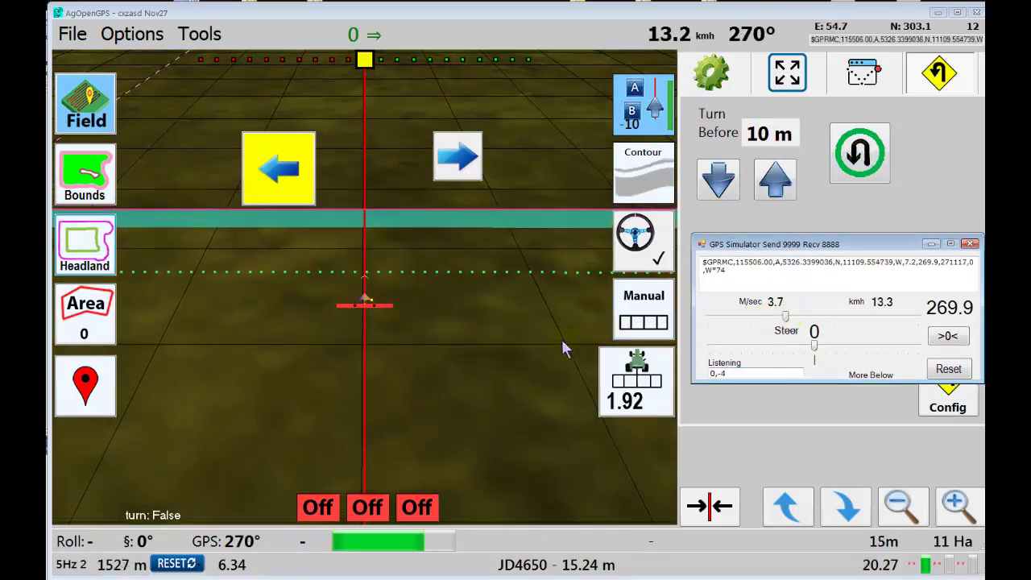
pyautogui.click(761, 165)
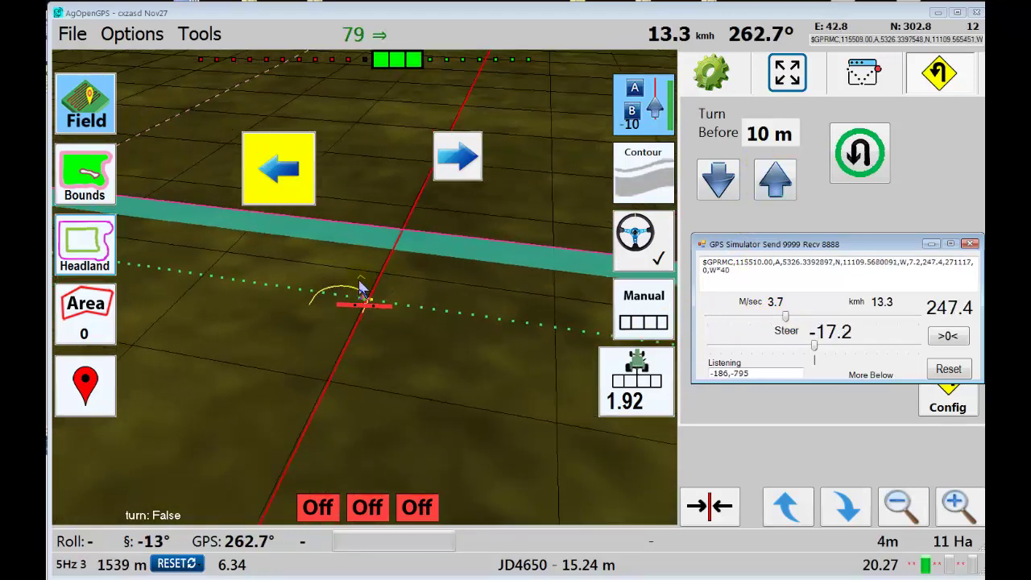
# - Zoom the field view in and snap the guidance line onto the tractor
pyautogui.click(902, 507)
pyautogui.click(955, 505)
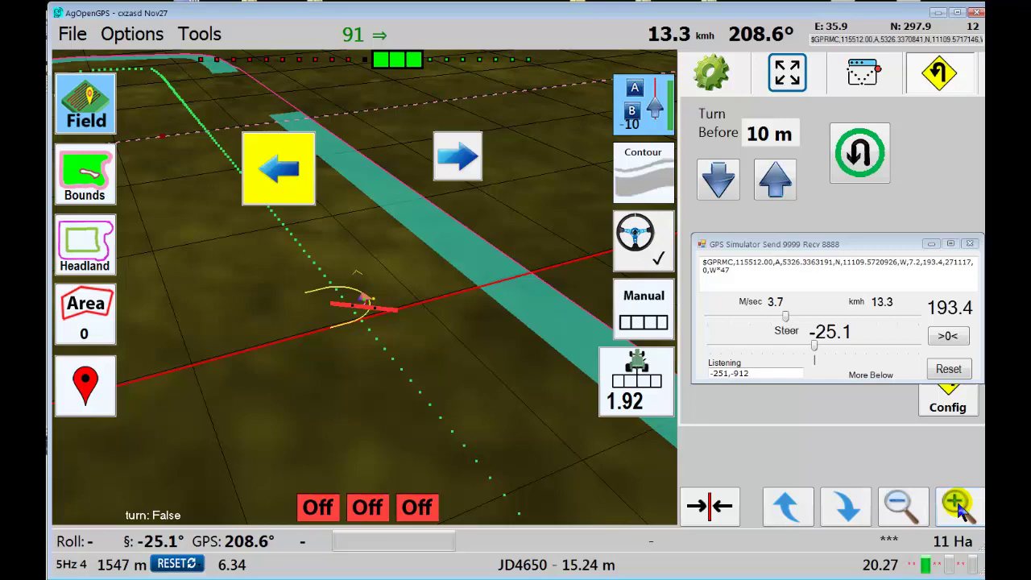
pyautogui.click(773, 506)
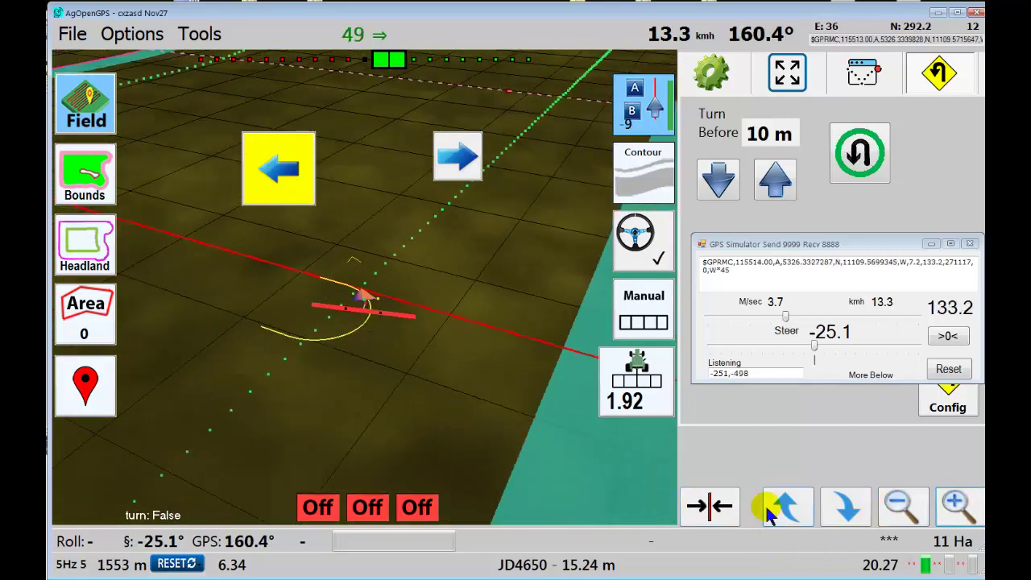
pyautogui.click(974, 503)
pyautogui.click(710, 506)
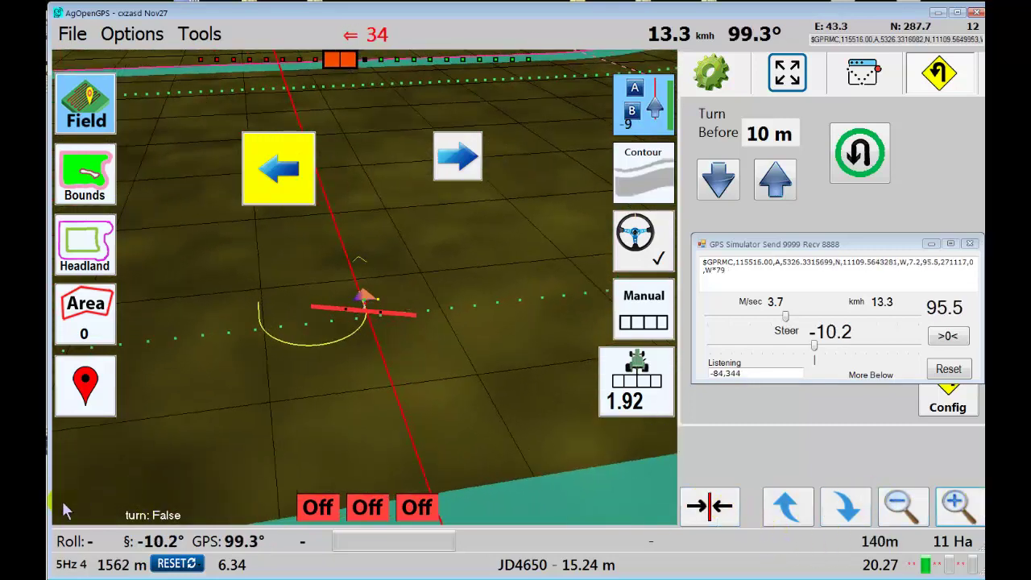
pyautogui.click(391, 546)
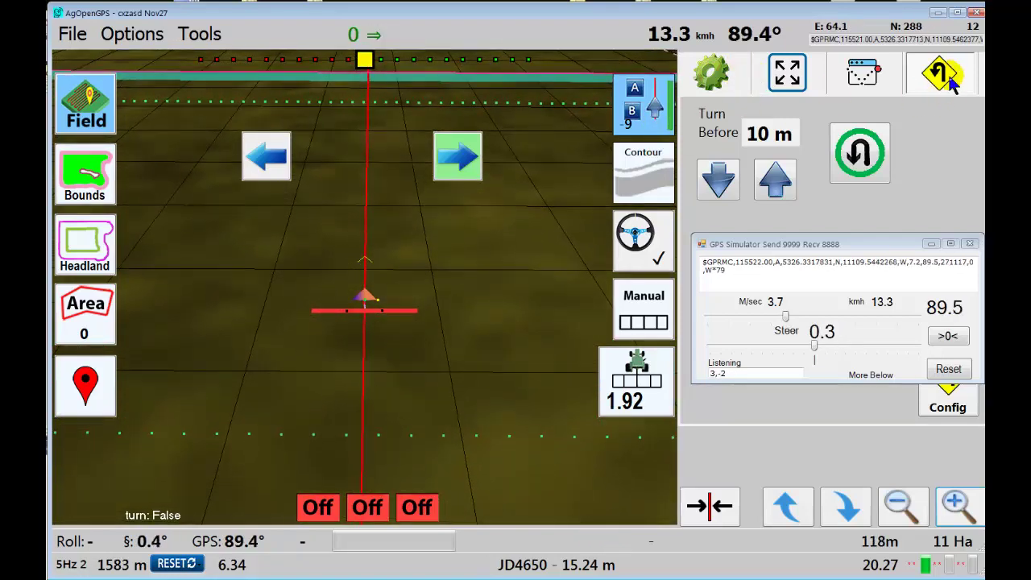
# - Show the field map, move the simulator lower, switch section control, then return to settings
pyautogui.click(797, 74)
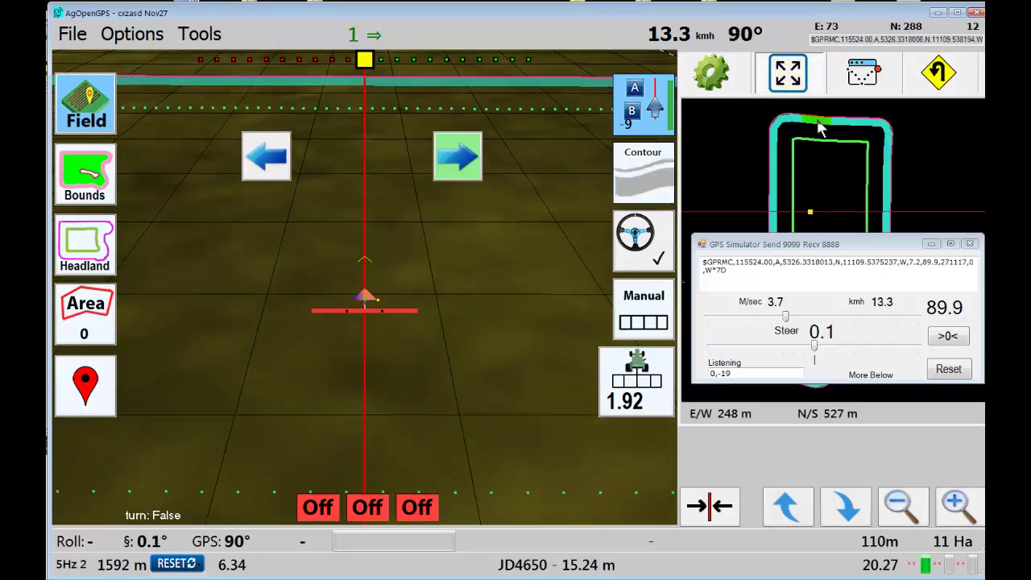
pyautogui.moveTo(856, 243); pyautogui.dragTo(845, 427)
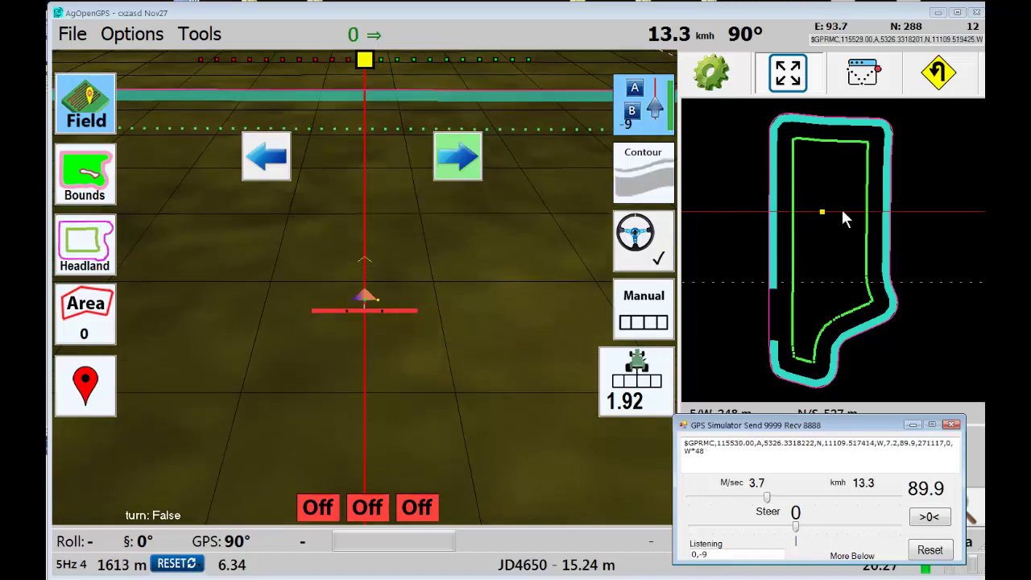
pyautogui.click(636, 388)
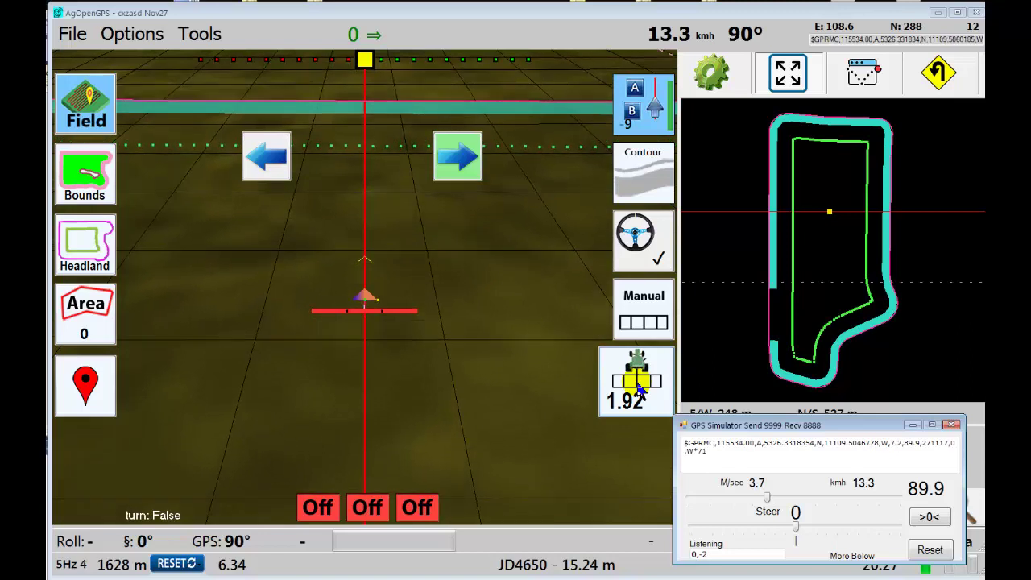
pyautogui.click(859, 74)
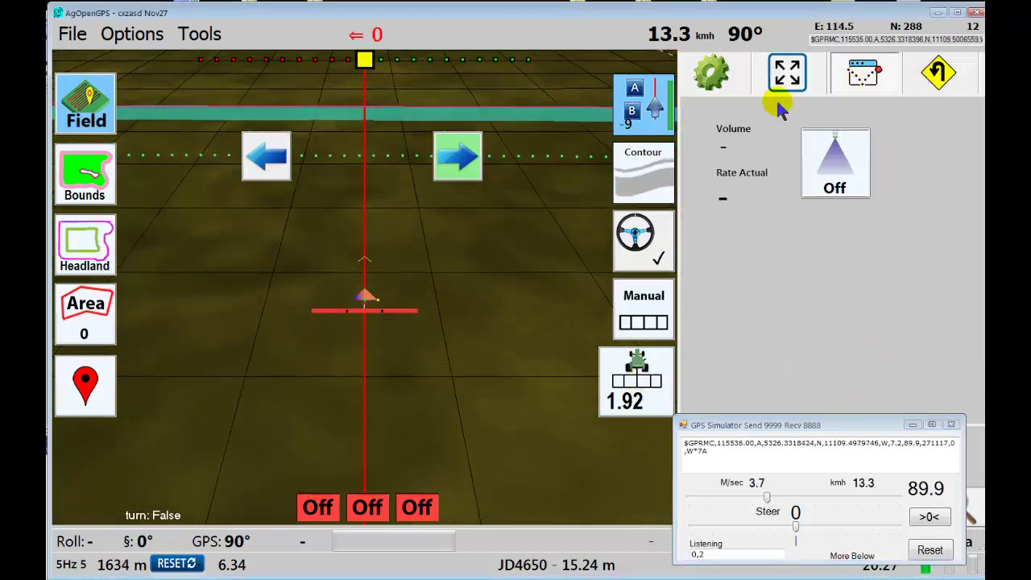
pyautogui.click(735, 85)
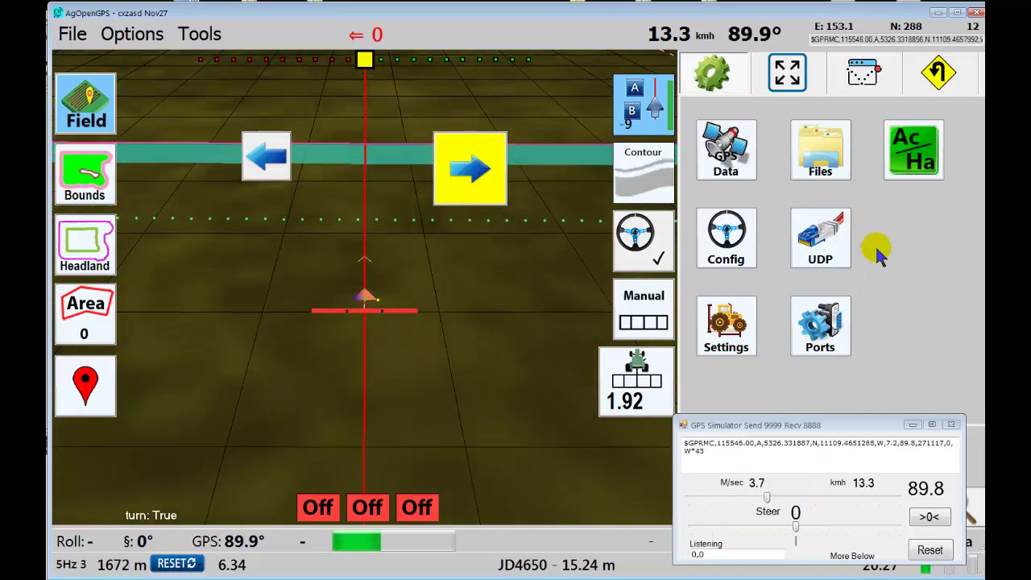
# - Enlarge the GPS simulator window to show port settings and park it on the left
pyautogui.moveTo(832, 430); pyautogui.dragTo(740, 220)
pyautogui.moveTo(749, 363); pyautogui.dragTo(741, 556)
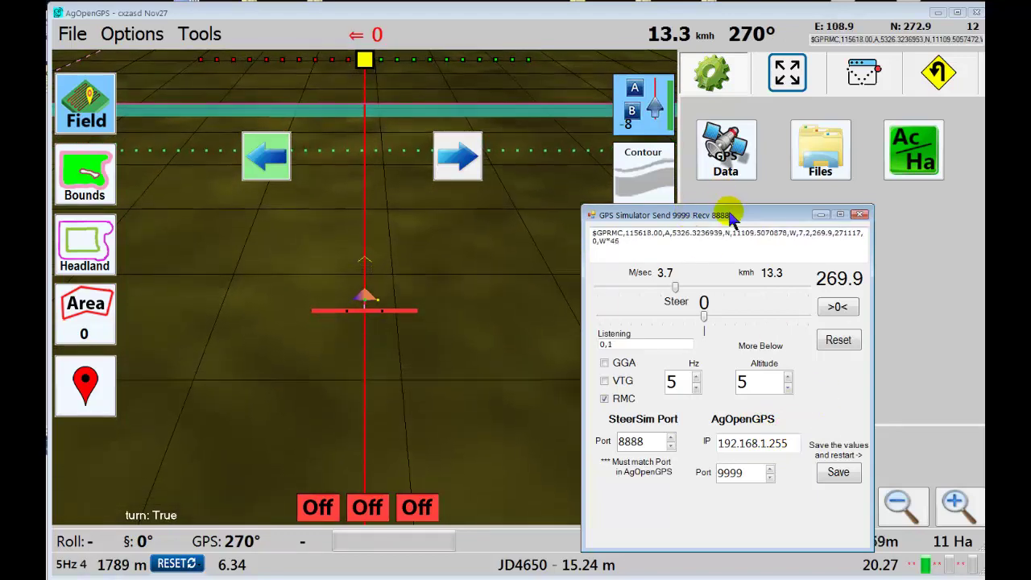
pyautogui.moveTo(722, 213); pyautogui.dragTo(231, 184)
# - Open the Ethernet Configuration and save it unchanged
pyautogui.click(832, 231)
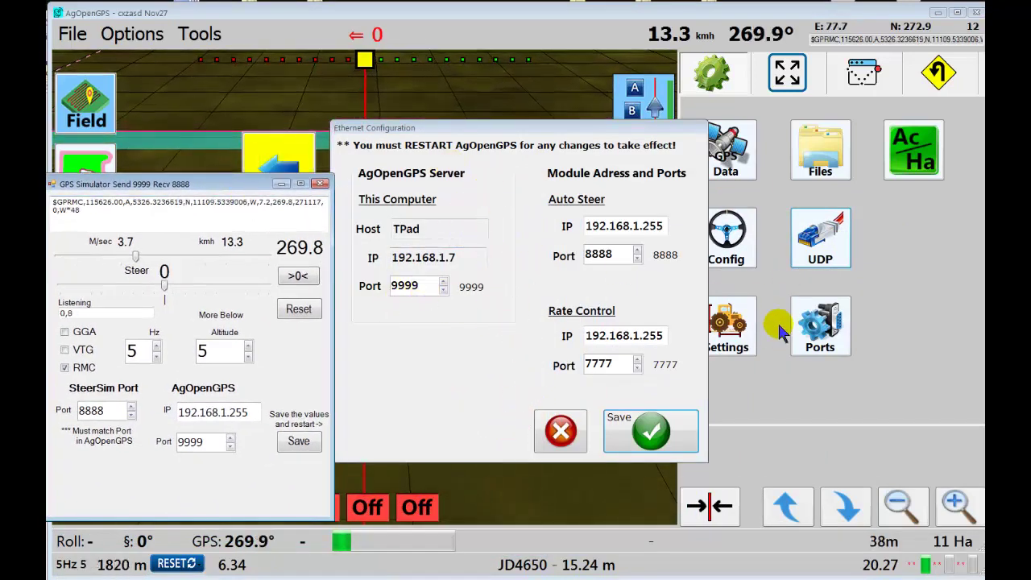
pyautogui.click(811, 344)
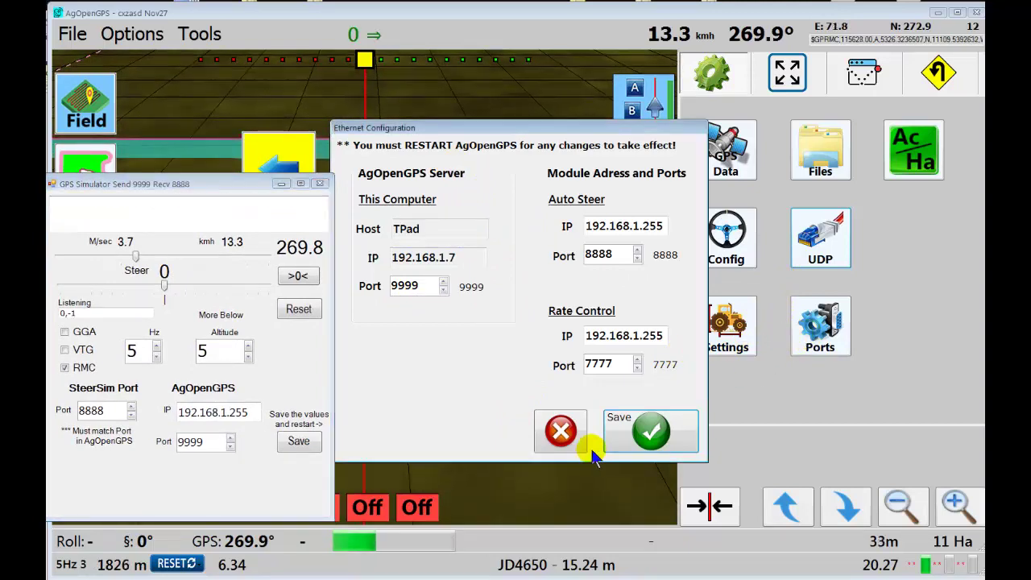
pyautogui.click(640, 434)
# - Save the communication port settings, then resave Ethernet settings with module IPs 192.168.1.255
pyautogui.click(815, 330)
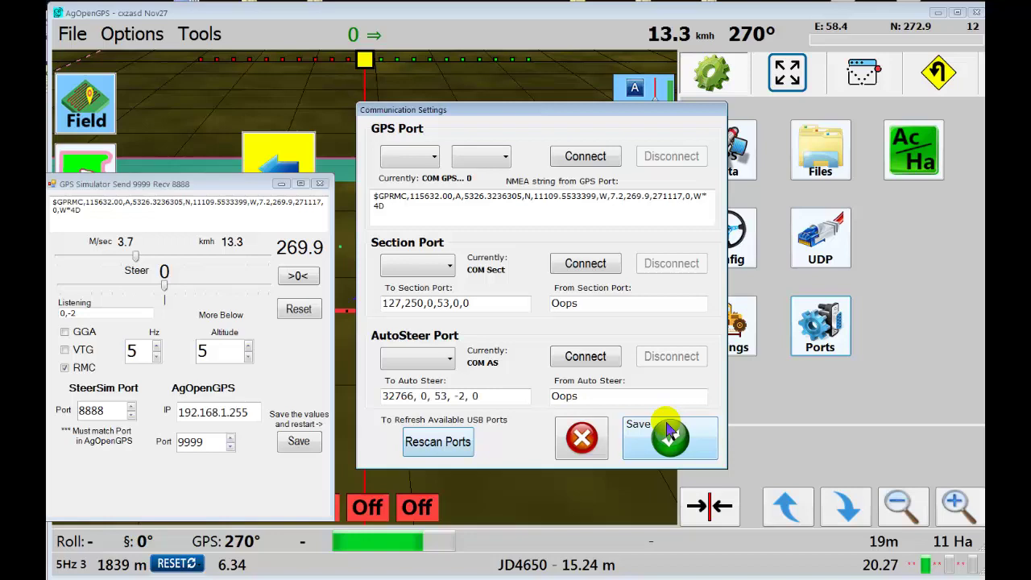
pyautogui.click(672, 437)
pyautogui.click(818, 240)
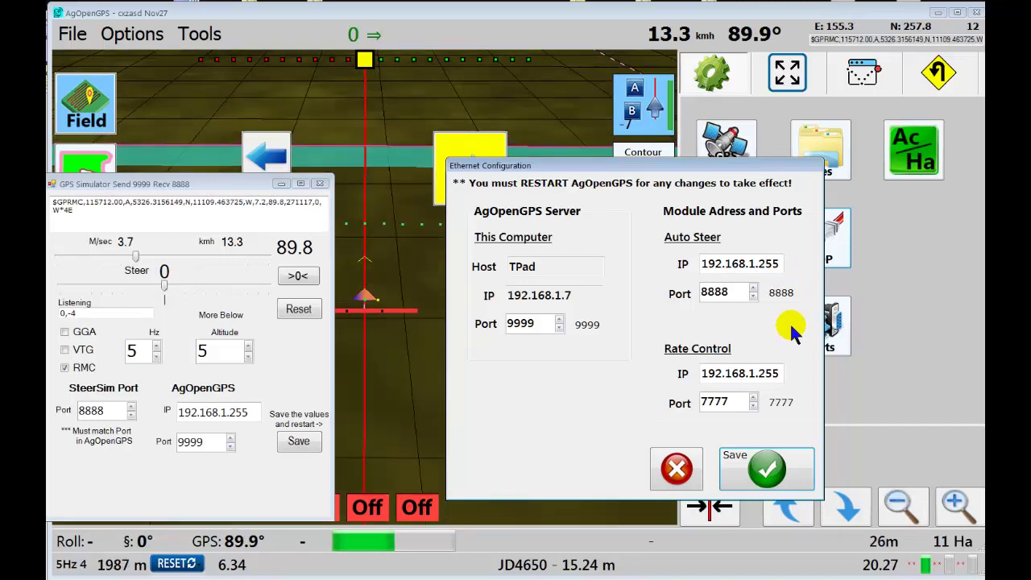
pyautogui.click(763, 477)
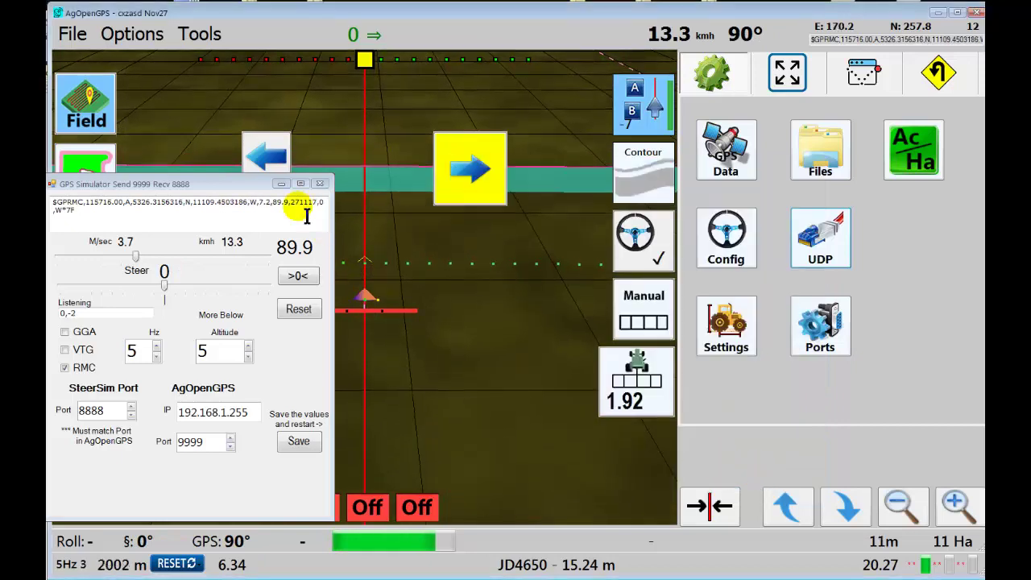
# - Shrink the simulator window to speed and steer in the lower right, then switch auto U-turn off
pyautogui.moveTo(254, 186); pyautogui.dragTo(473, 146)
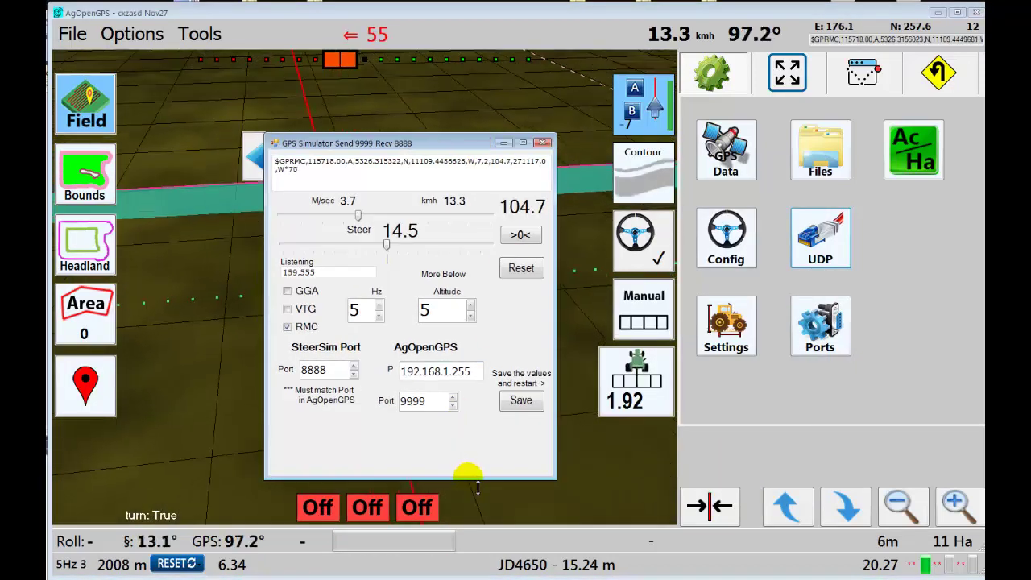
pyautogui.moveTo(467, 475); pyautogui.dragTo(491, 287)
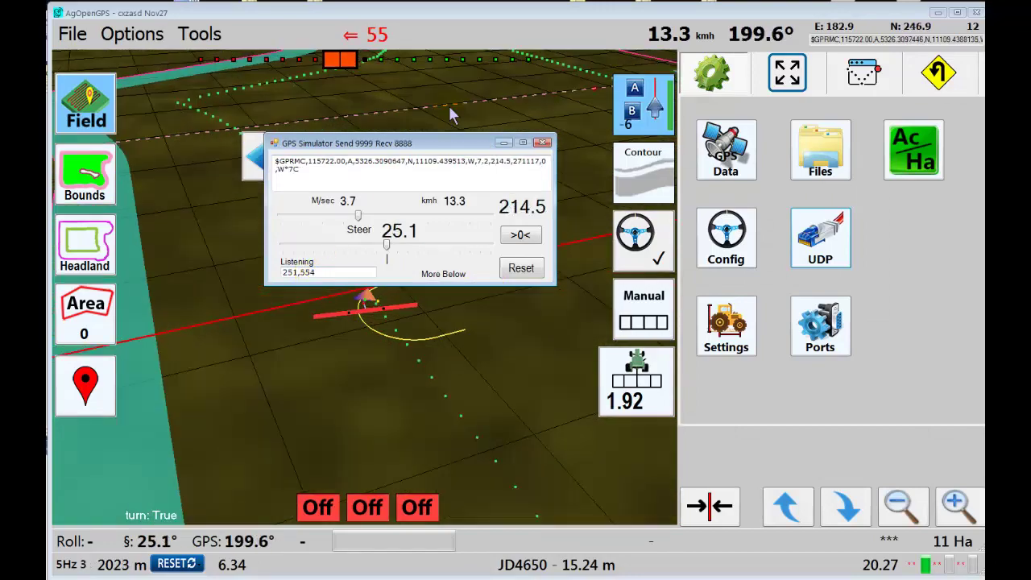
pyautogui.moveTo(435, 145); pyautogui.dragTo(860, 402)
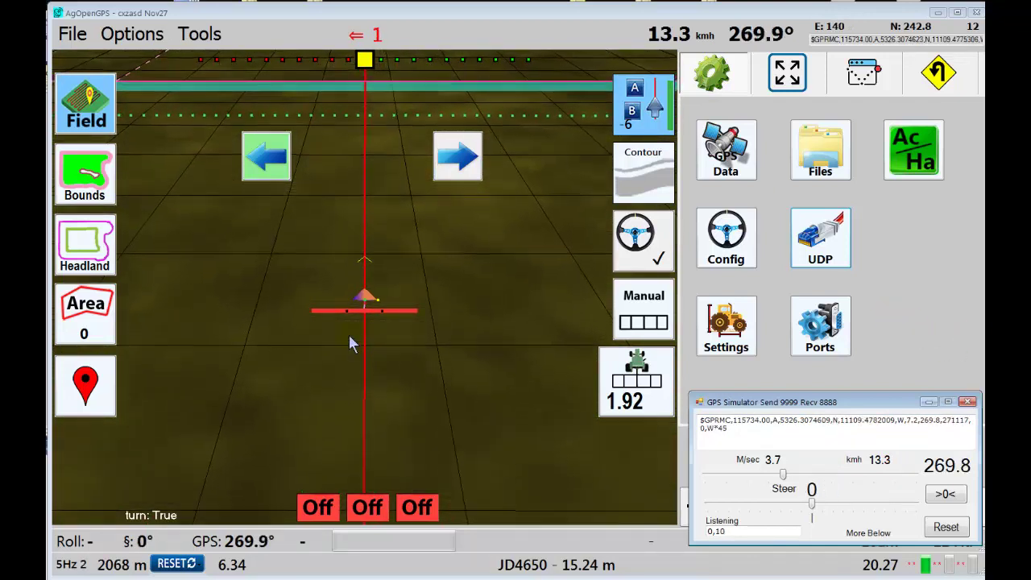
pyautogui.click(937, 345)
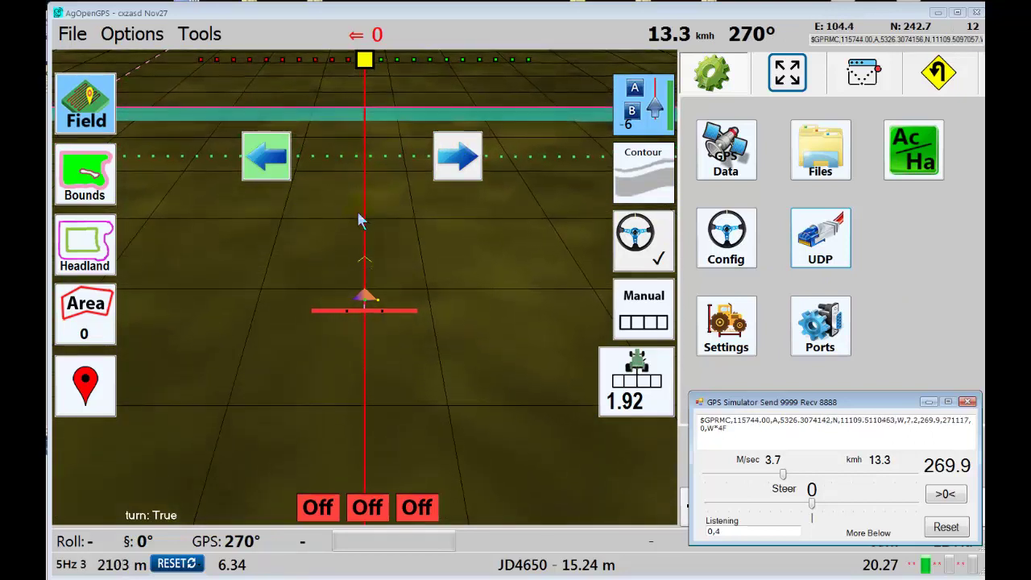
pyautogui.click(294, 177)
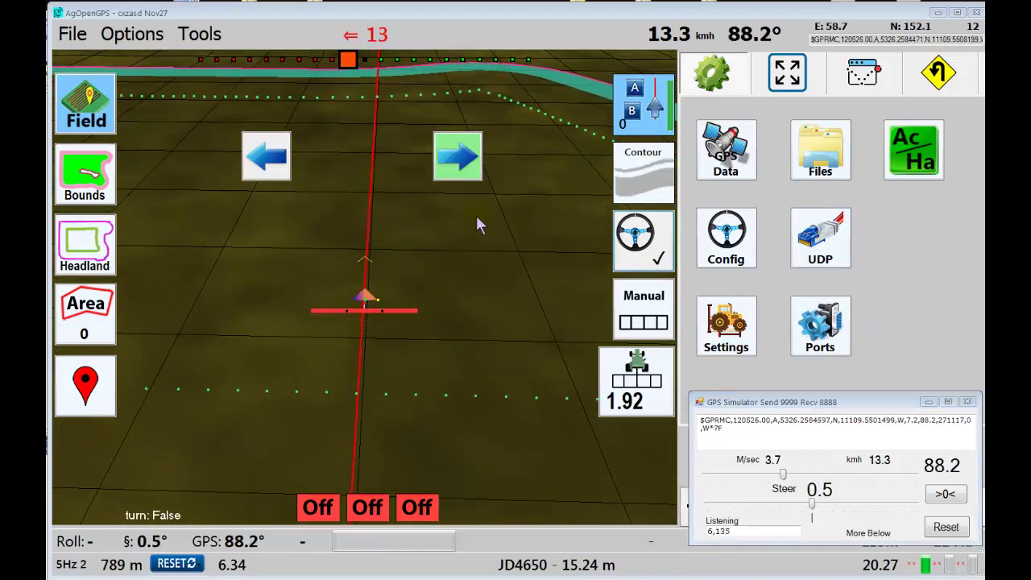
# - Request and cancel left and right U-turns, then let a left U-turn complete onto 88.2°
pyautogui.click(266, 161)
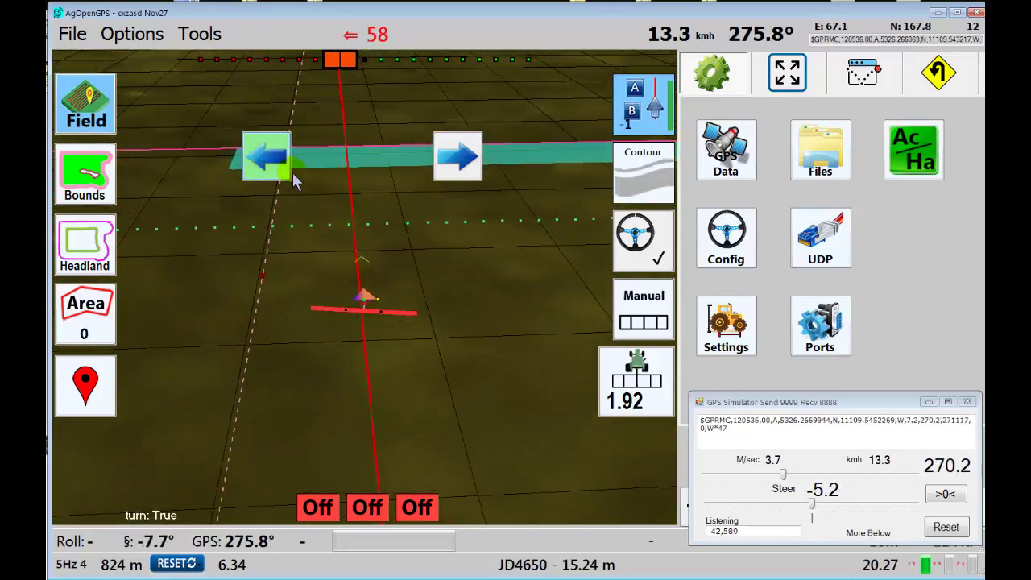
pyautogui.click(277, 175)
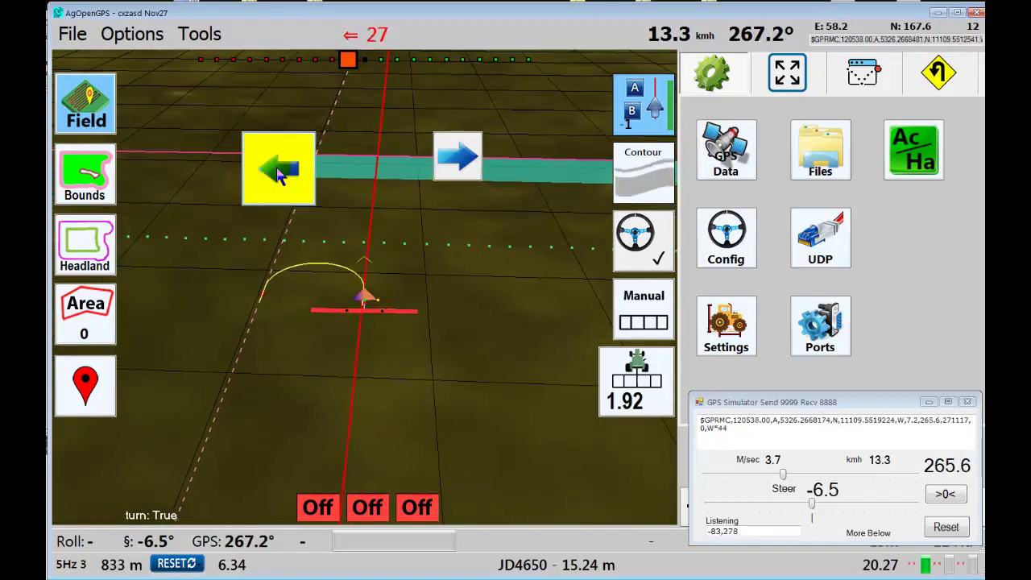
pyautogui.click(278, 175)
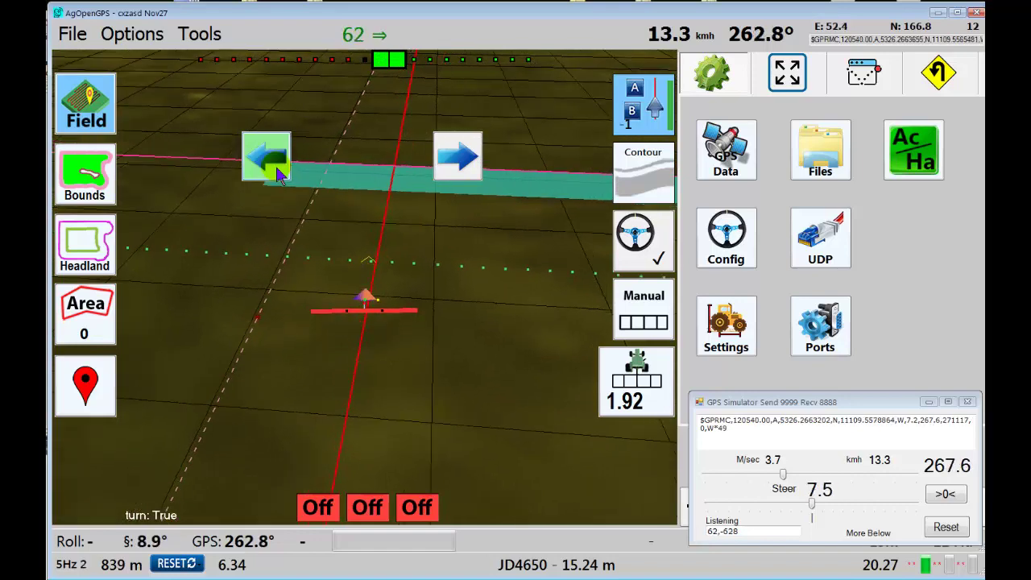
pyautogui.click(460, 167)
pyautogui.click(462, 169)
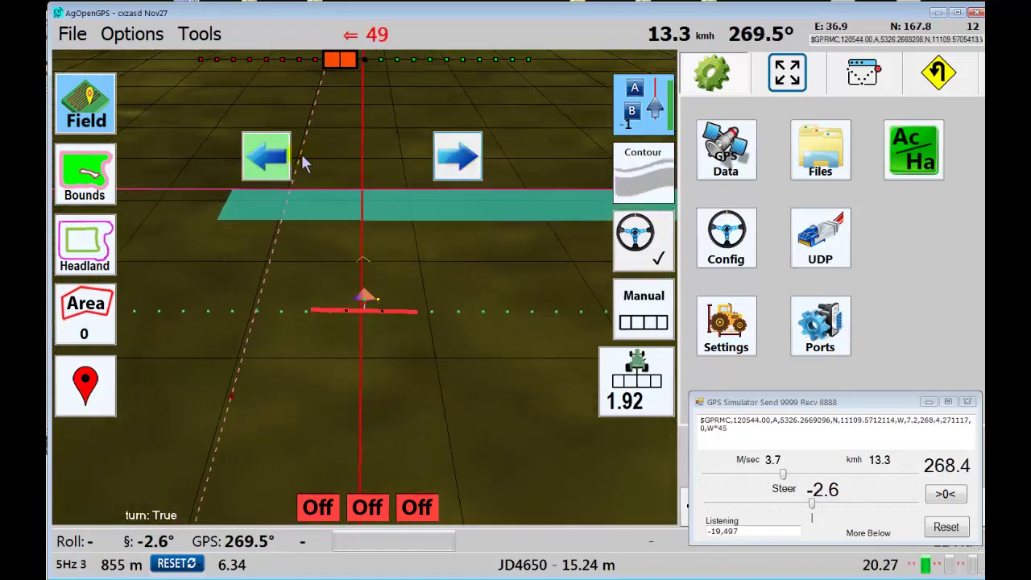
pyautogui.click(283, 165)
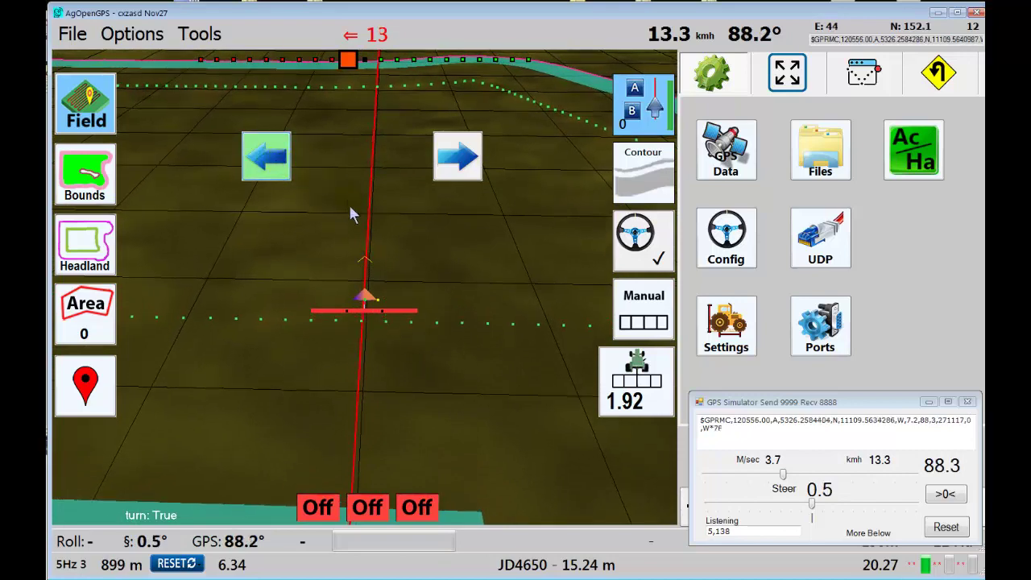
# - Slow the tractor almost to a crawl, then request and cancel a right U-turn
pyautogui.click(794, 475)
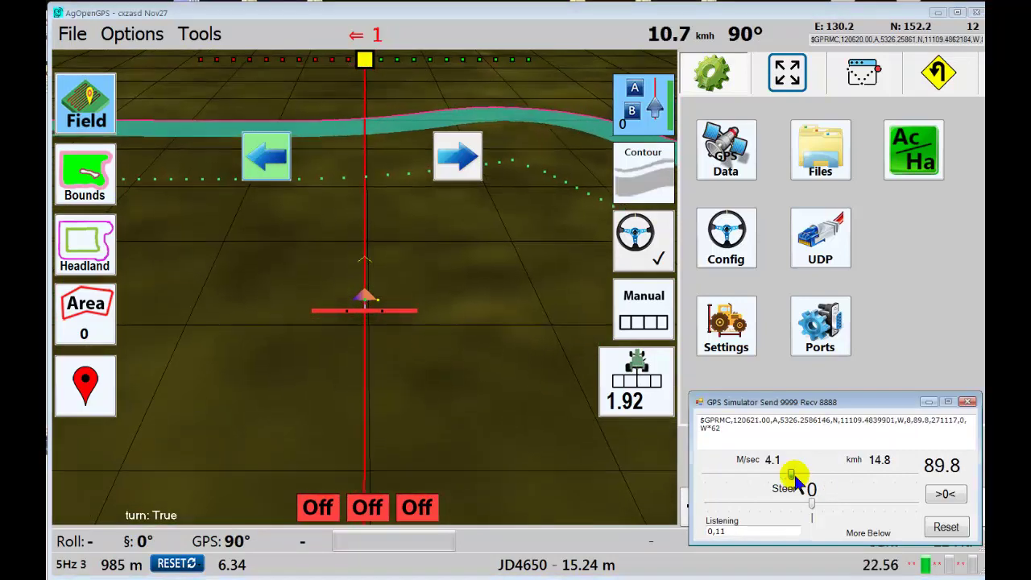
pyautogui.click(779, 475)
pyautogui.moveTo(779, 477); pyautogui.dragTo(735, 481)
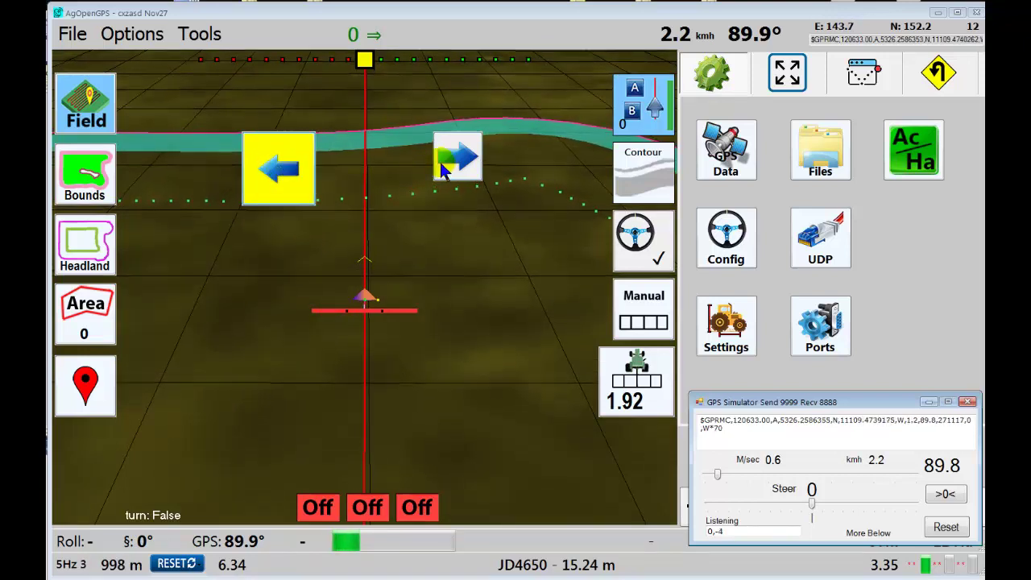
pyautogui.click(463, 158)
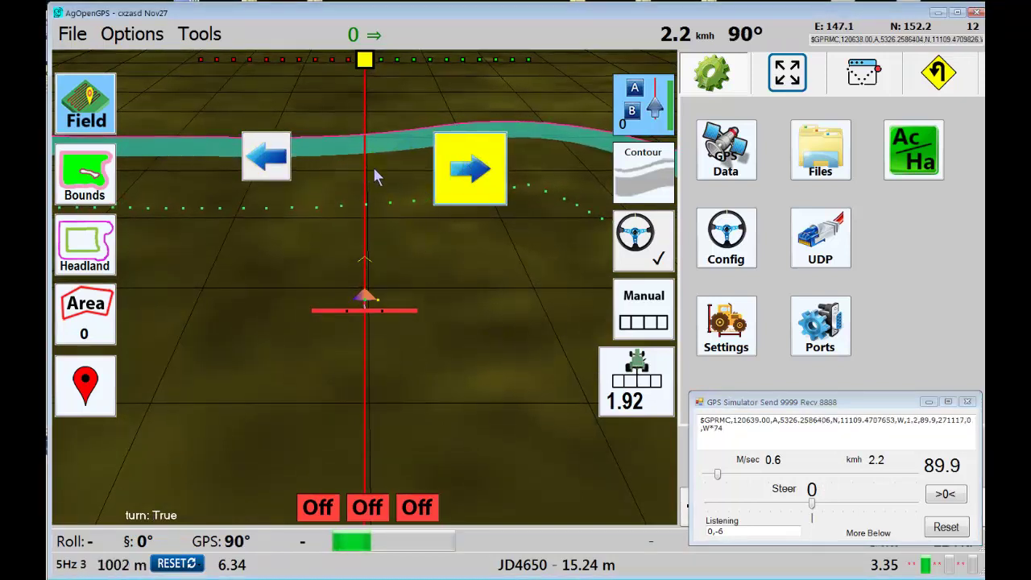
pyautogui.click(476, 174)
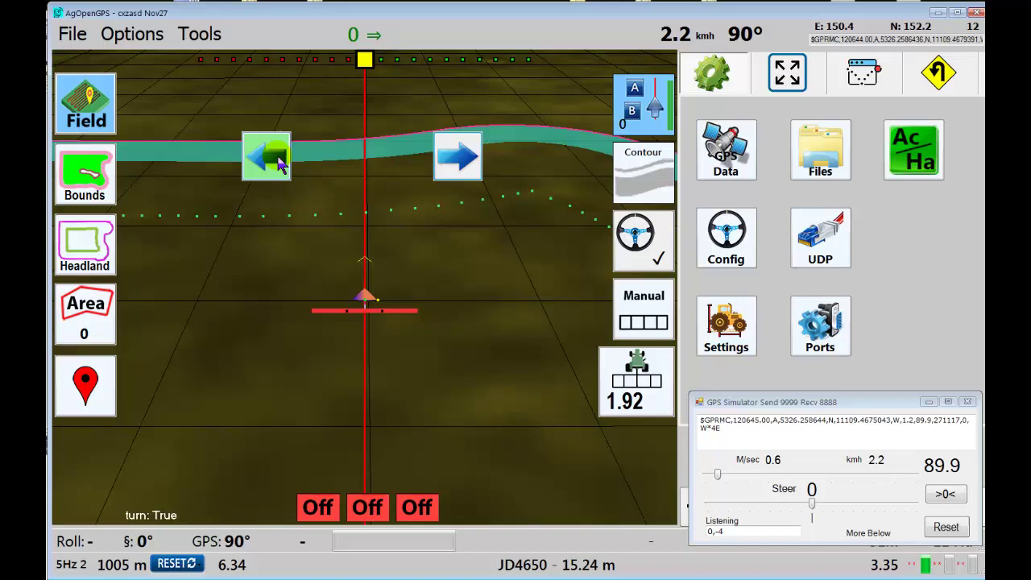
# - Raise the simulated speed to 31.3 km/h and cancel the pending right U-turn
pyautogui.click(740, 466)
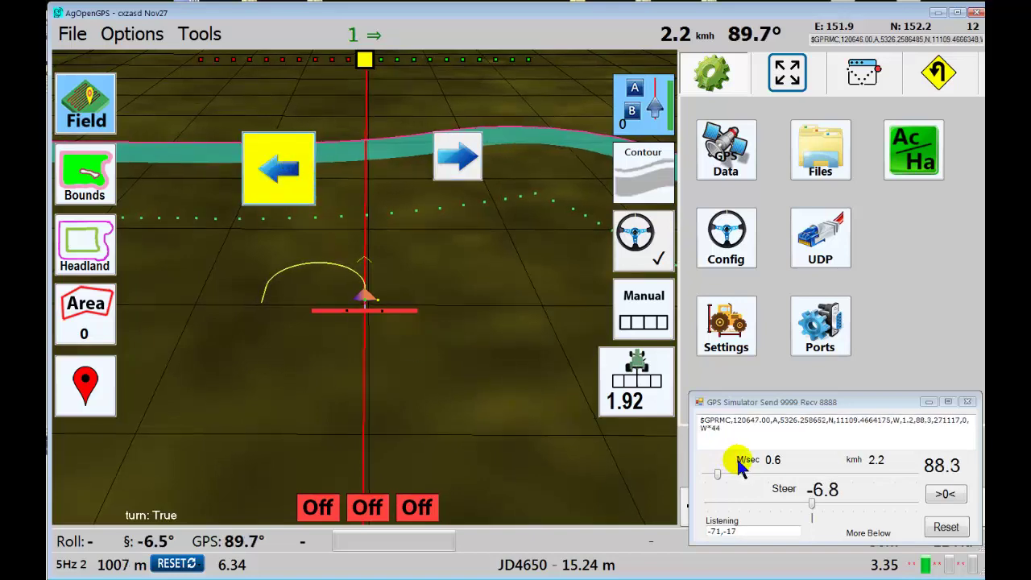
pyautogui.moveTo(719, 478); pyautogui.dragTo(758, 468)
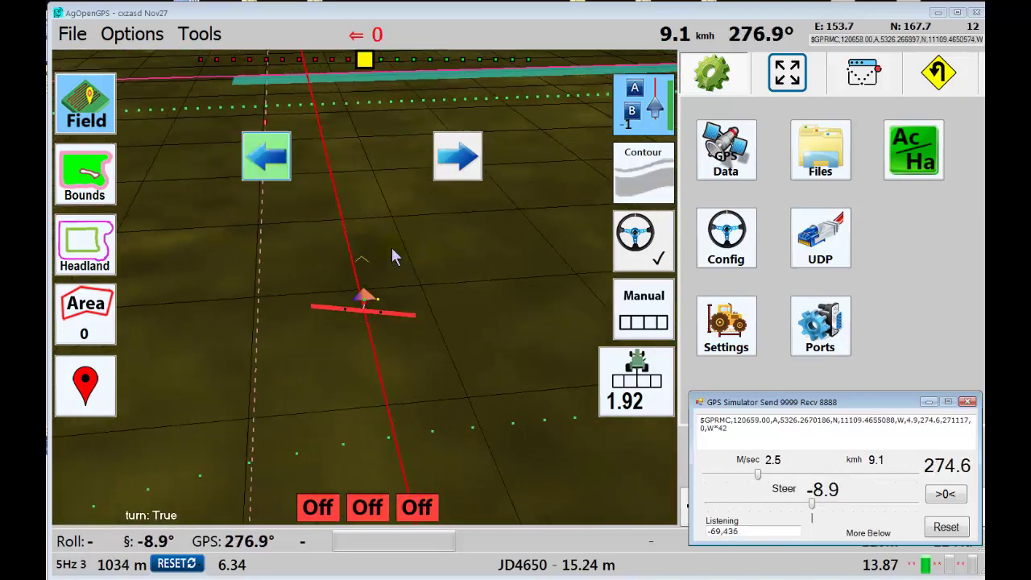
pyautogui.click(801, 473)
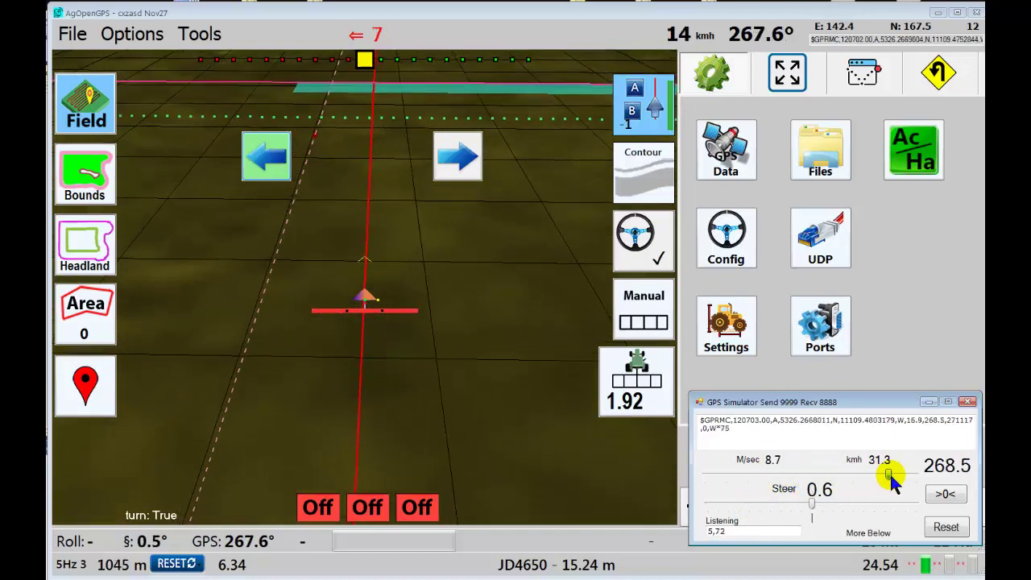
pyautogui.moveTo(896, 470); pyautogui.dragTo(889, 470)
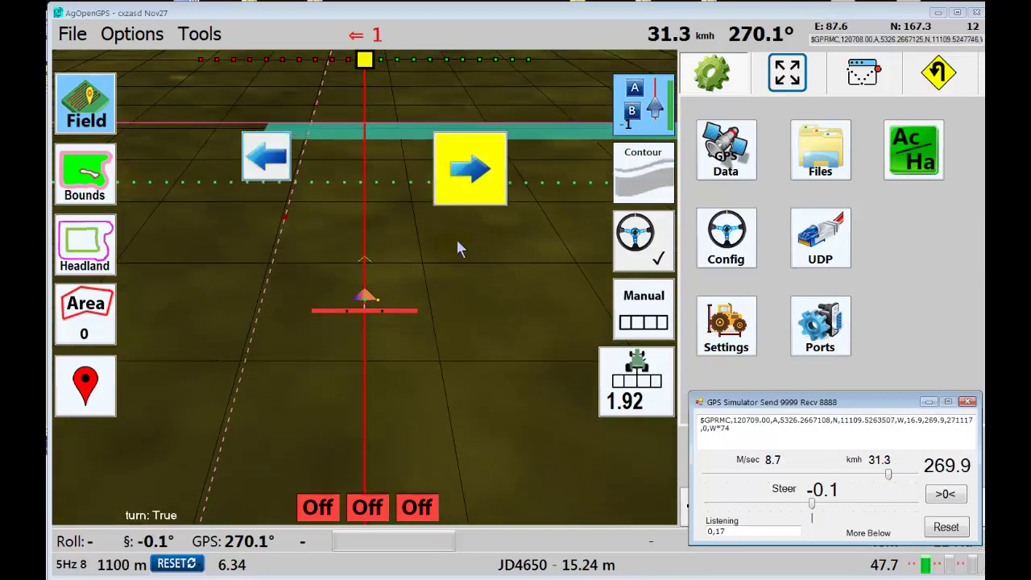
pyautogui.click(477, 174)
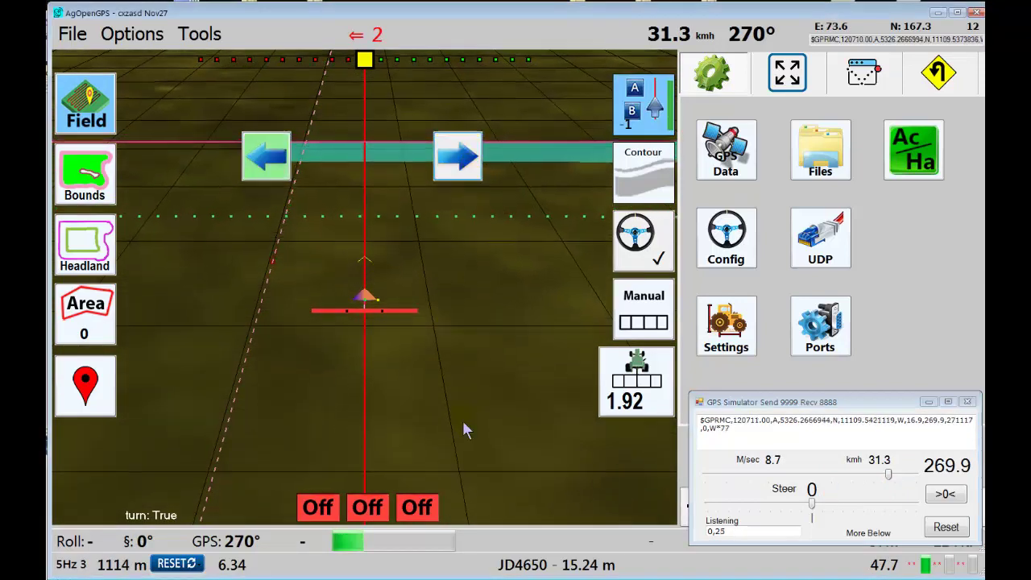